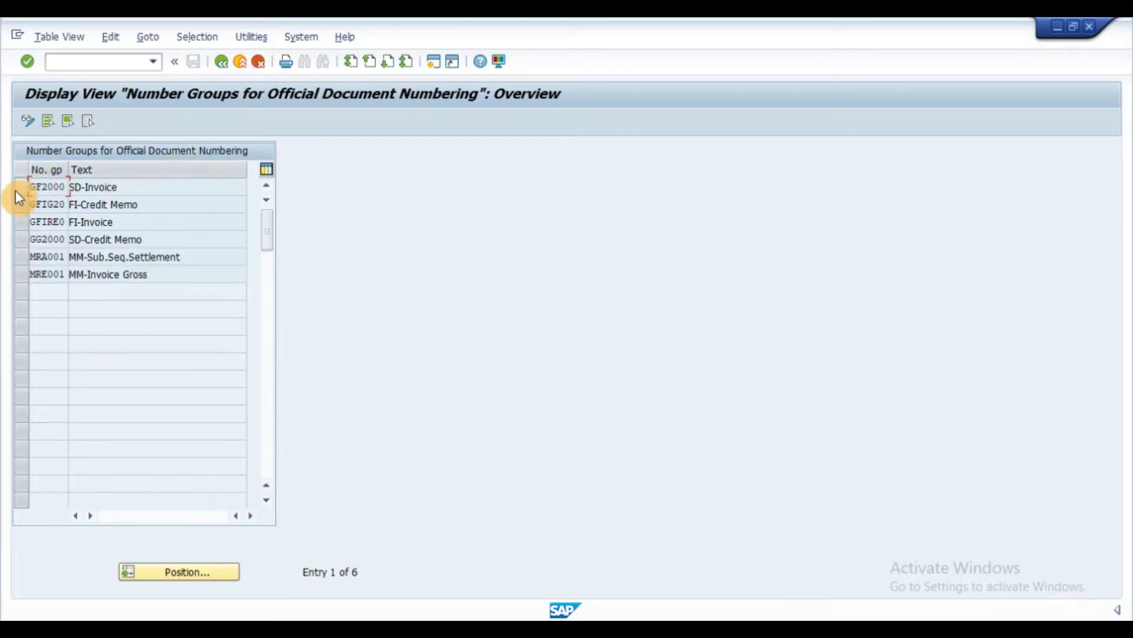
Step: Select the number group rows, then view billing document 90000151's items and header data
left_click(19, 188)
left_click(17, 222)
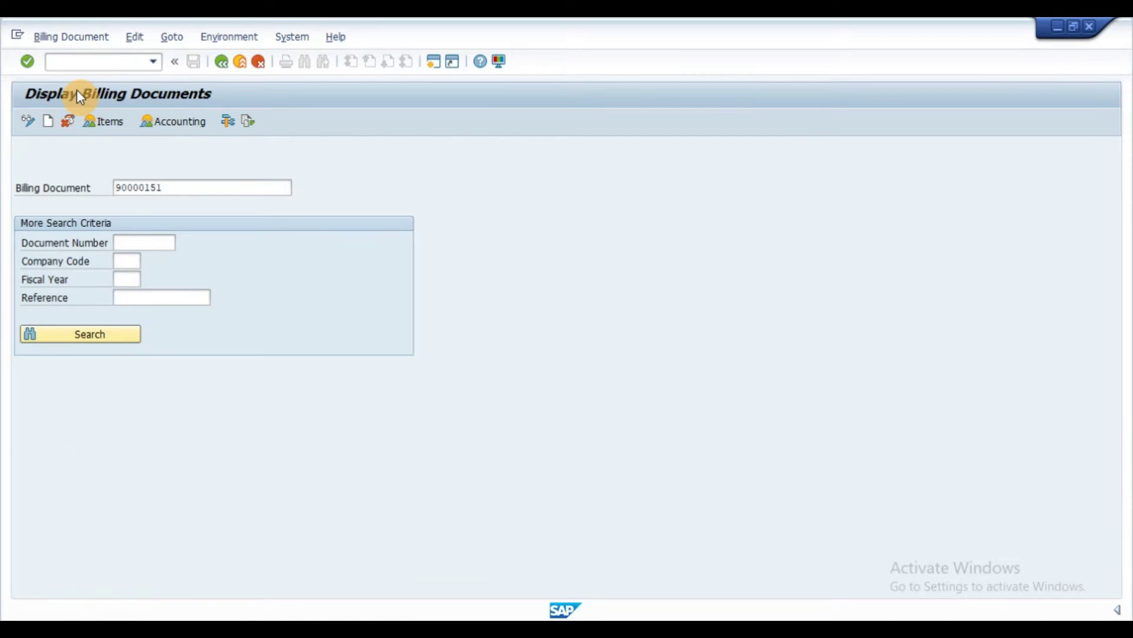
key("Return")
left_click(441, 187)
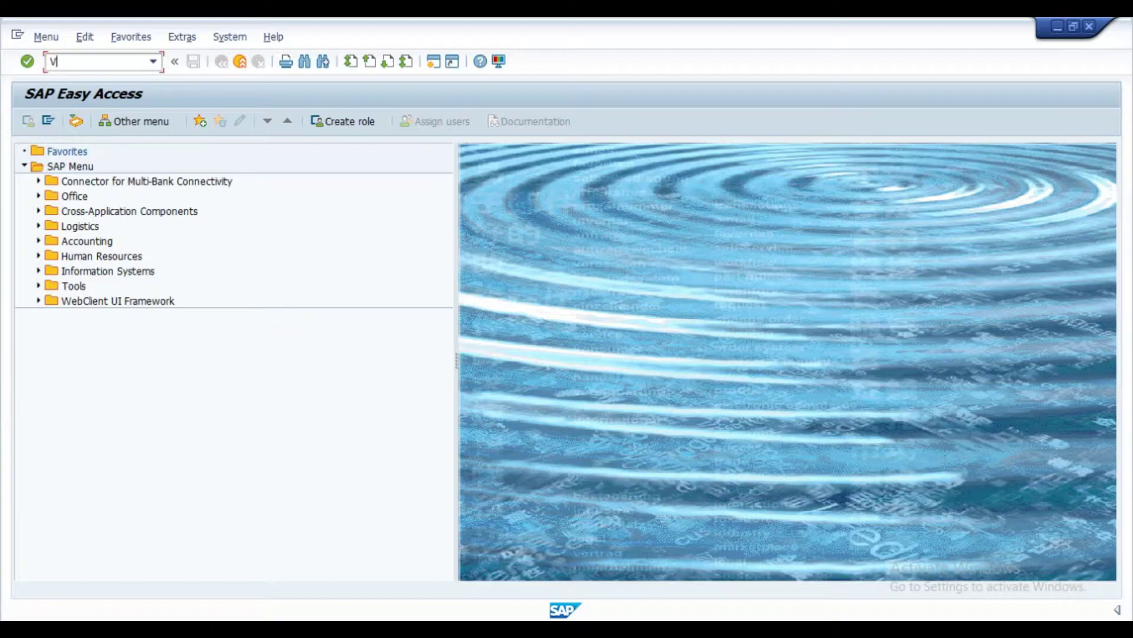
type("OFA")
Step: In VOFA, review the Document type of billing type ZIF2, then start transaction SM30
key("Return")
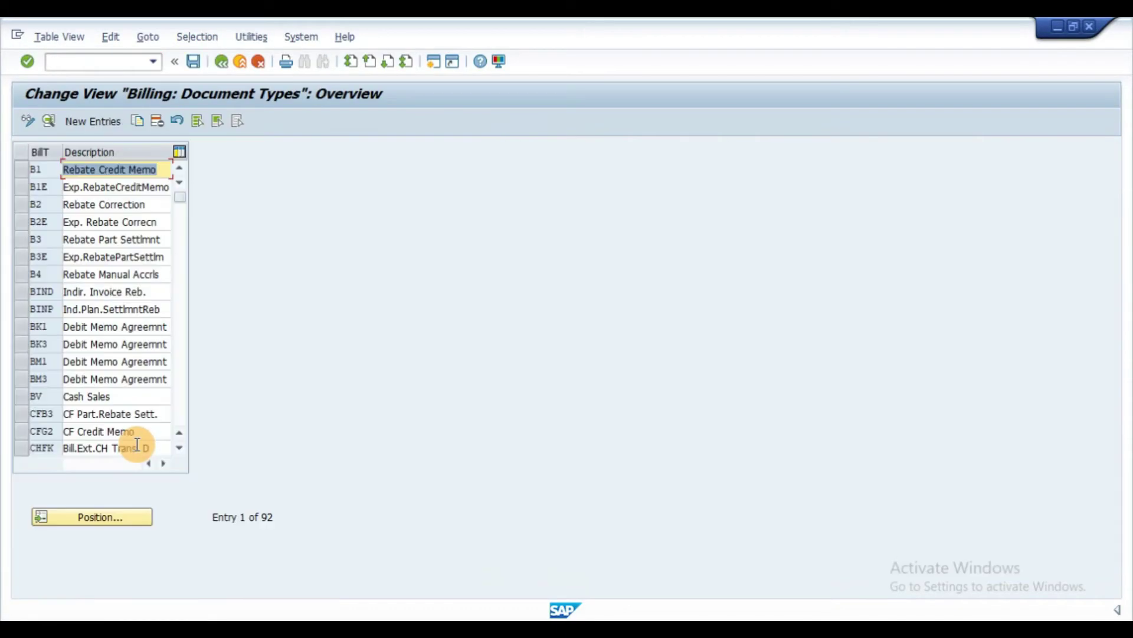
type("ZIF2")
key("Return")
key("F2")
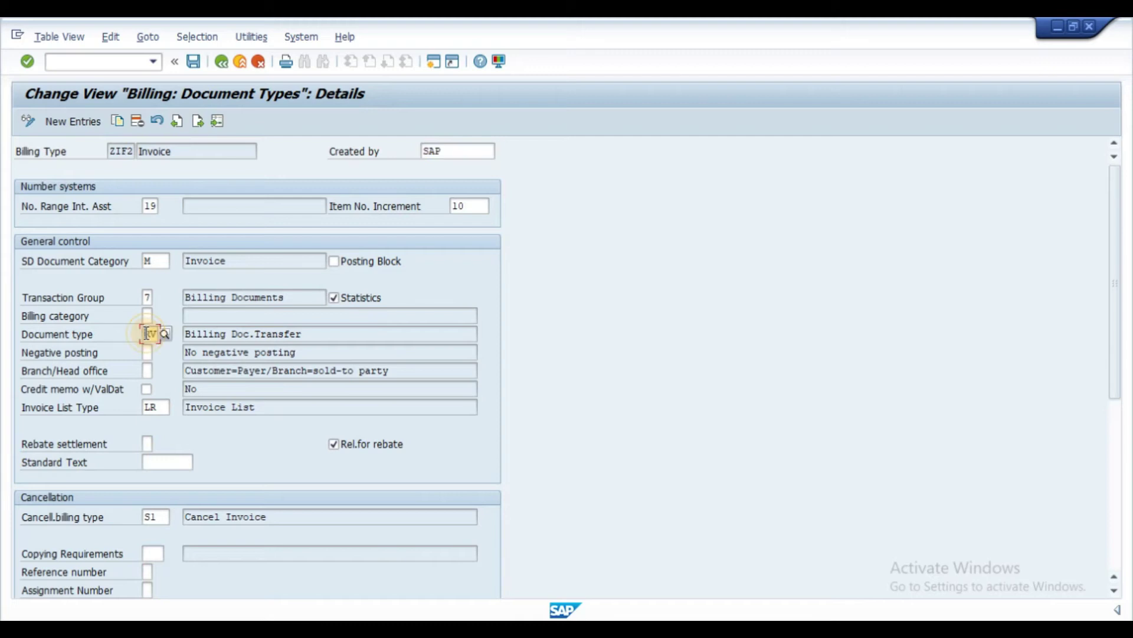
left_click(196, 332)
left_click(139, 61)
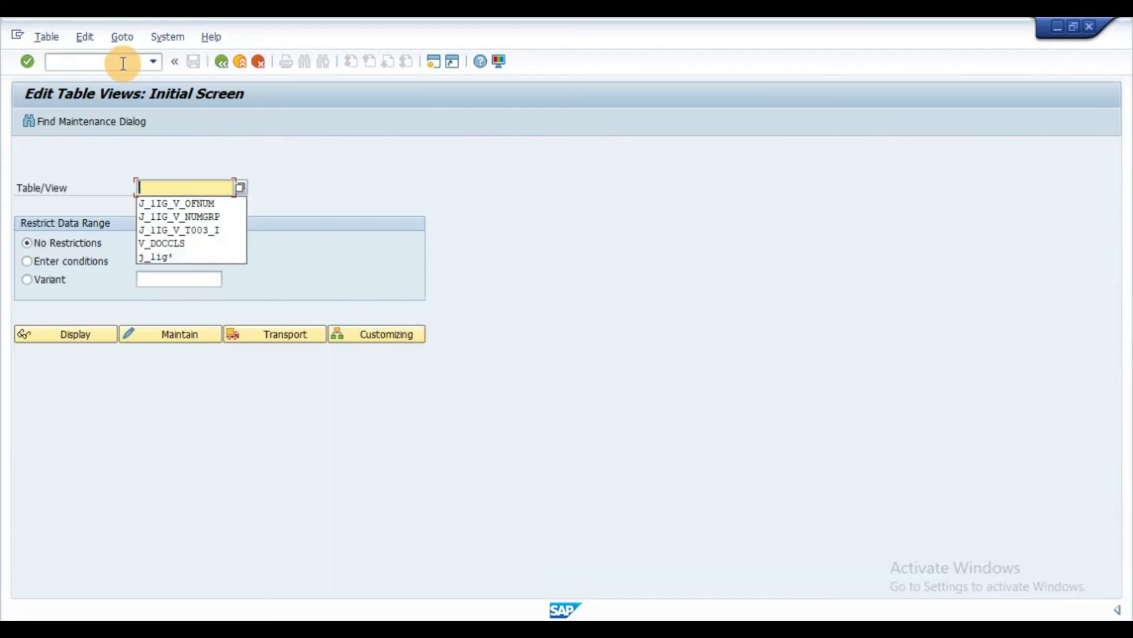
Step: Maintain view V_DOCCLS in SM30 with Country Key IN as the work area
key("Down")
key("Down")
key("Down")
key("Down")
key("Return")
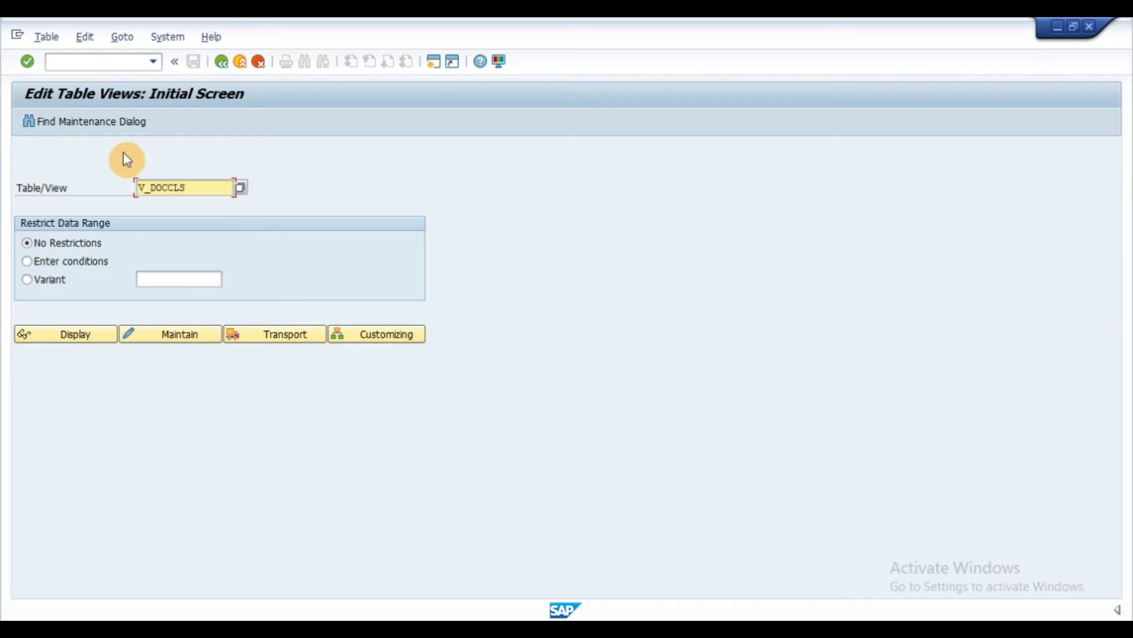
left_click(175, 333)
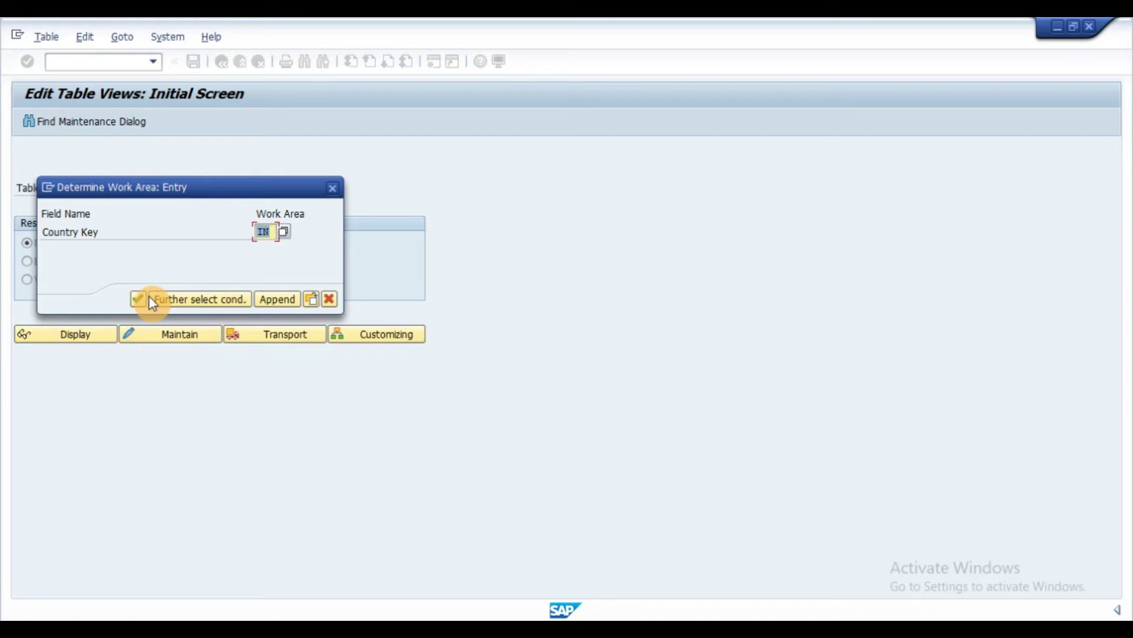
left_click(138, 299)
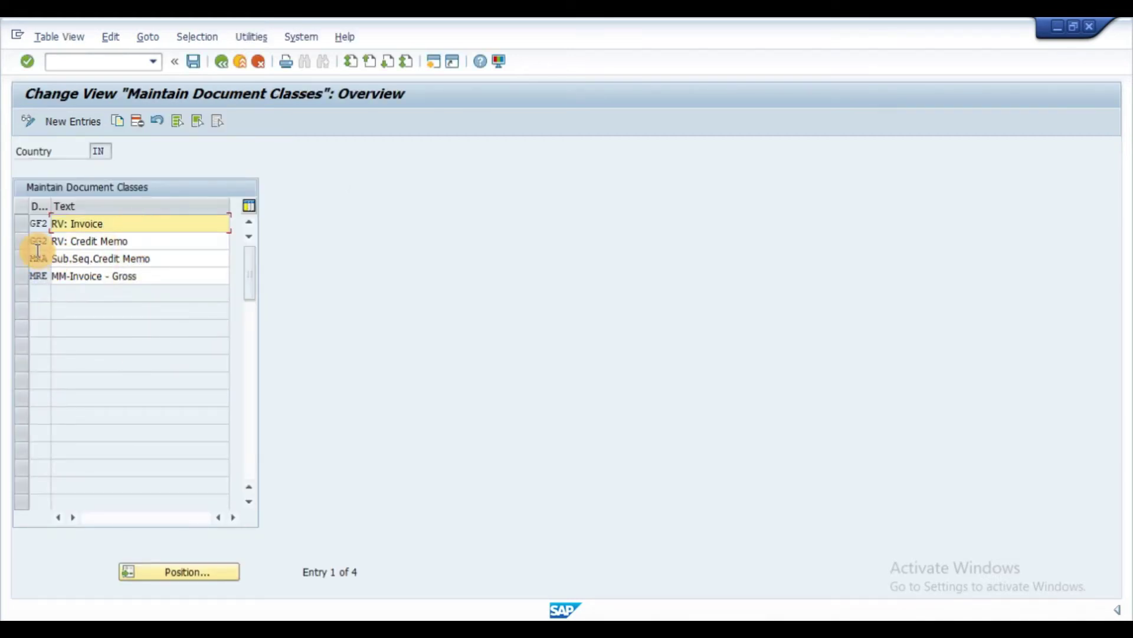
Step: Select the India document class rows GF2, GG2, MRA and MRE
left_click(18, 224)
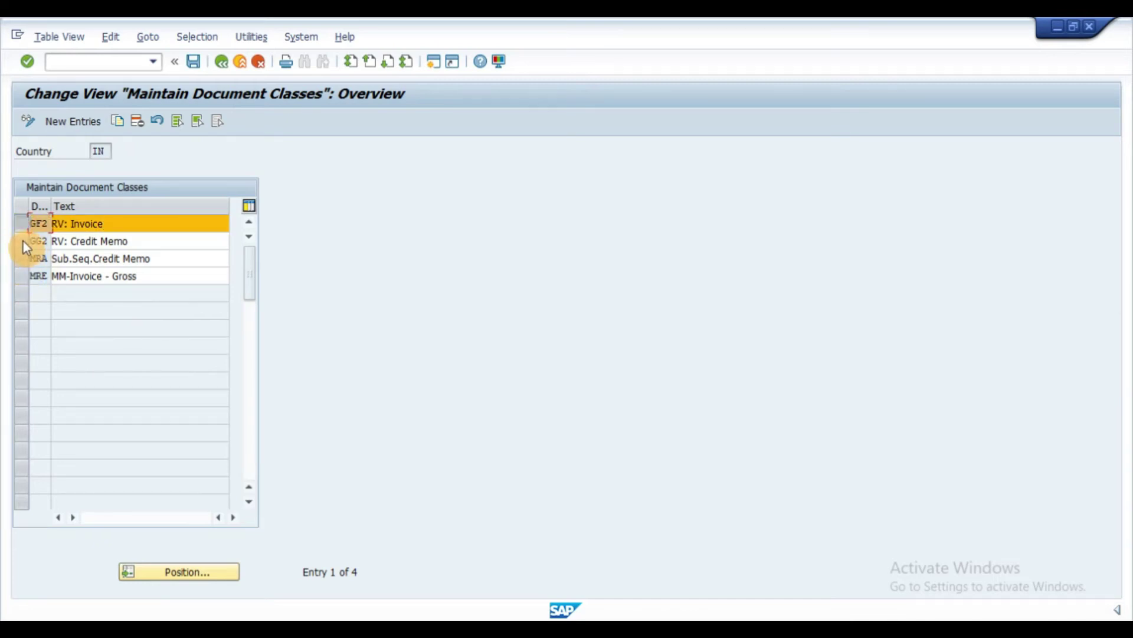
left_click(23, 239)
left_click(21, 274)
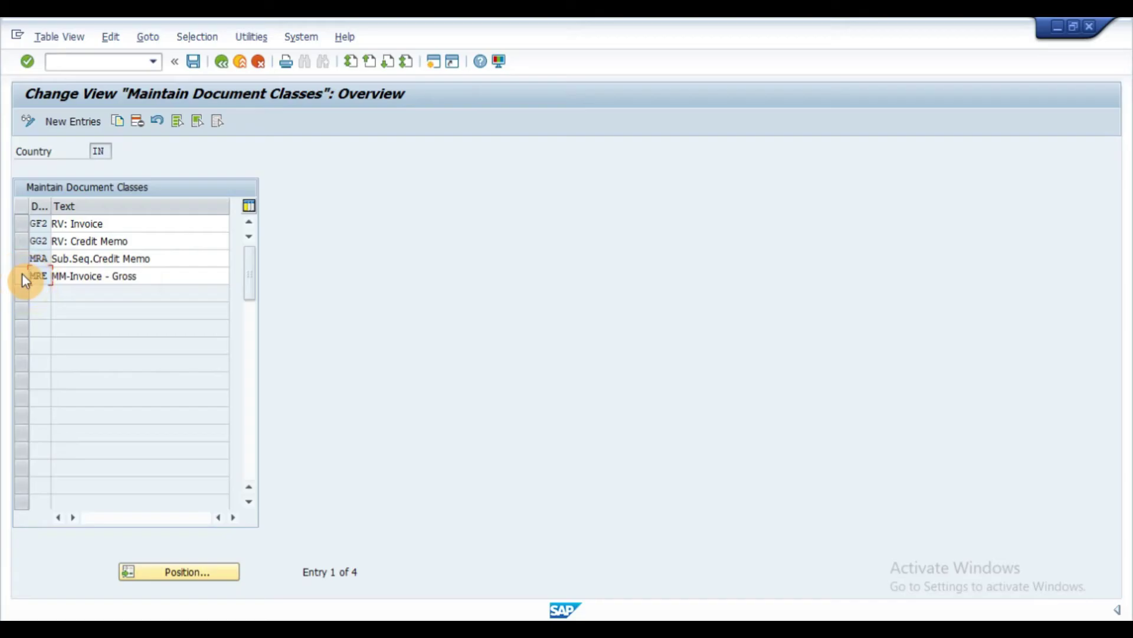
Step: Open assignment view J_1IG_V_T003_I and switch it to change mode
key("F3")
key("BackSpace")
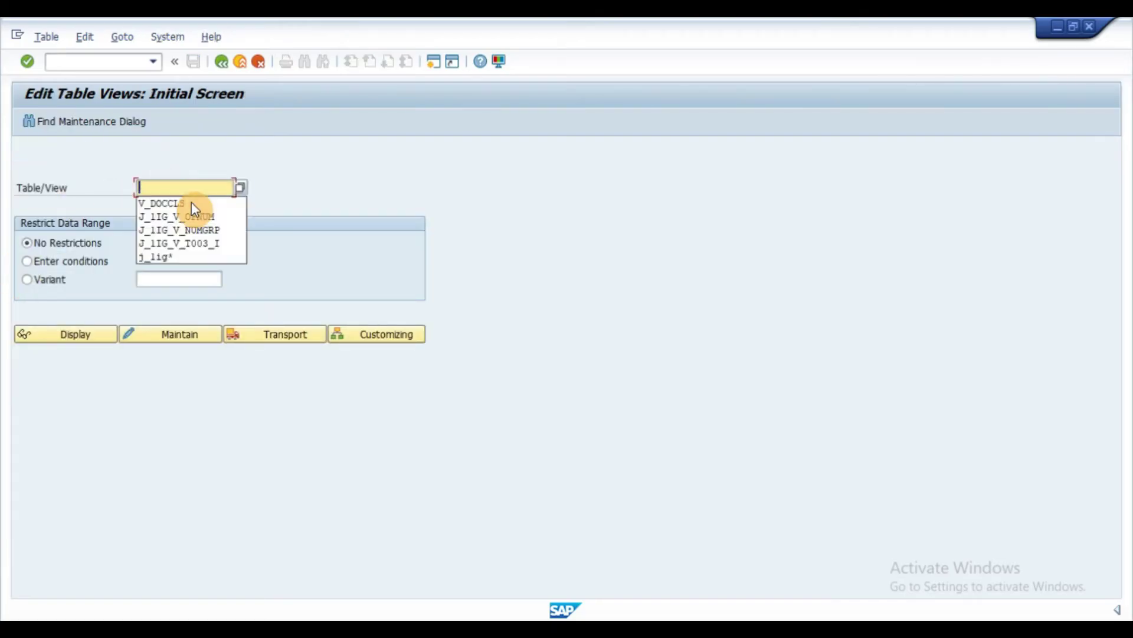
left_click(167, 244)
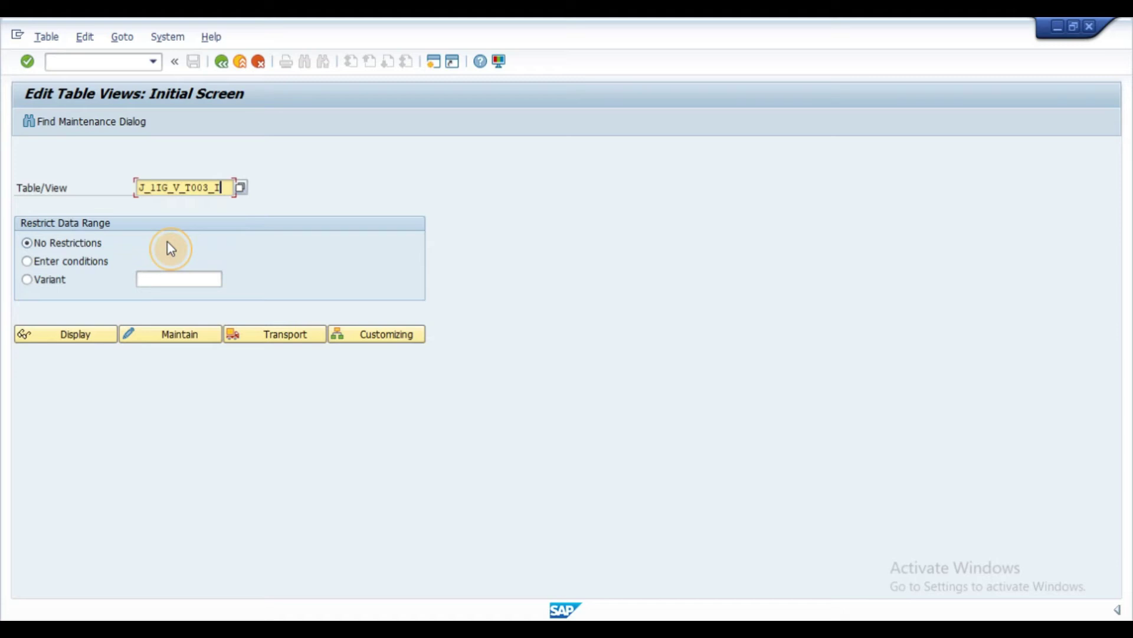
left_click(87, 336)
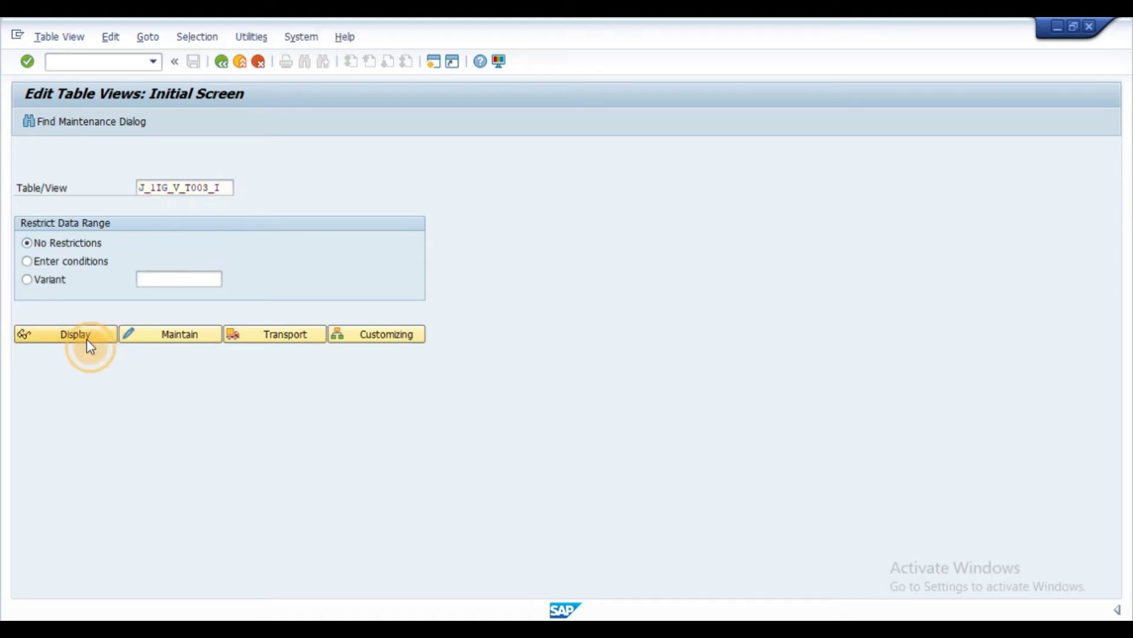
left_click(29, 122)
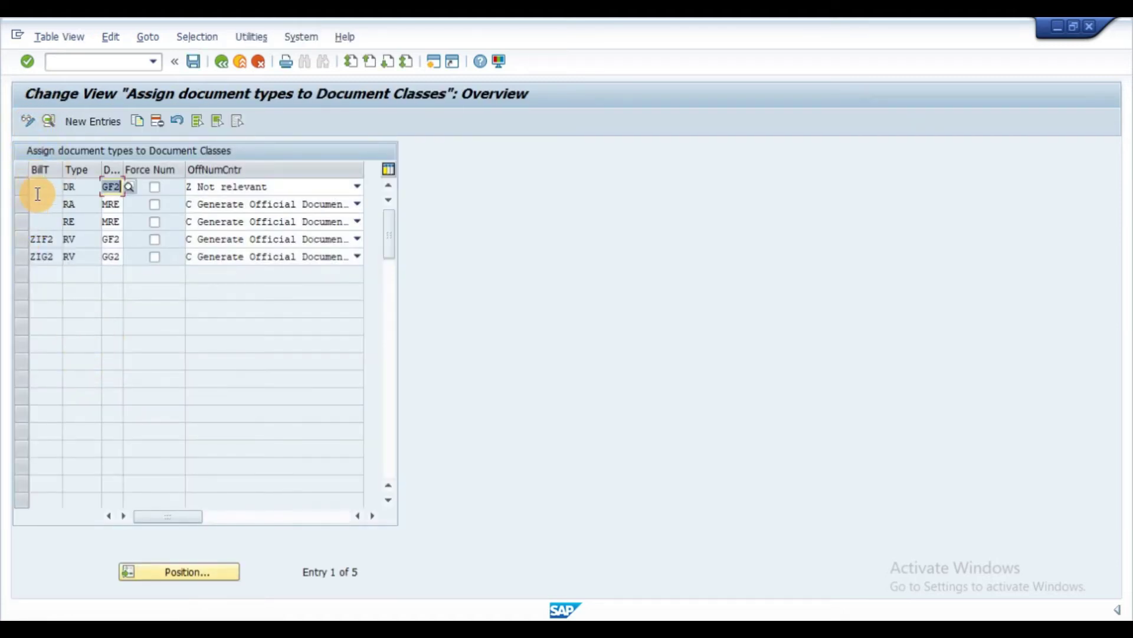
Step: Review the ZIF2→GF2 and ZIG2→GG2 rows and the OffNumCntr options for type DR
left_click_drag(24, 242, 22, 251)
left_click(20, 260)
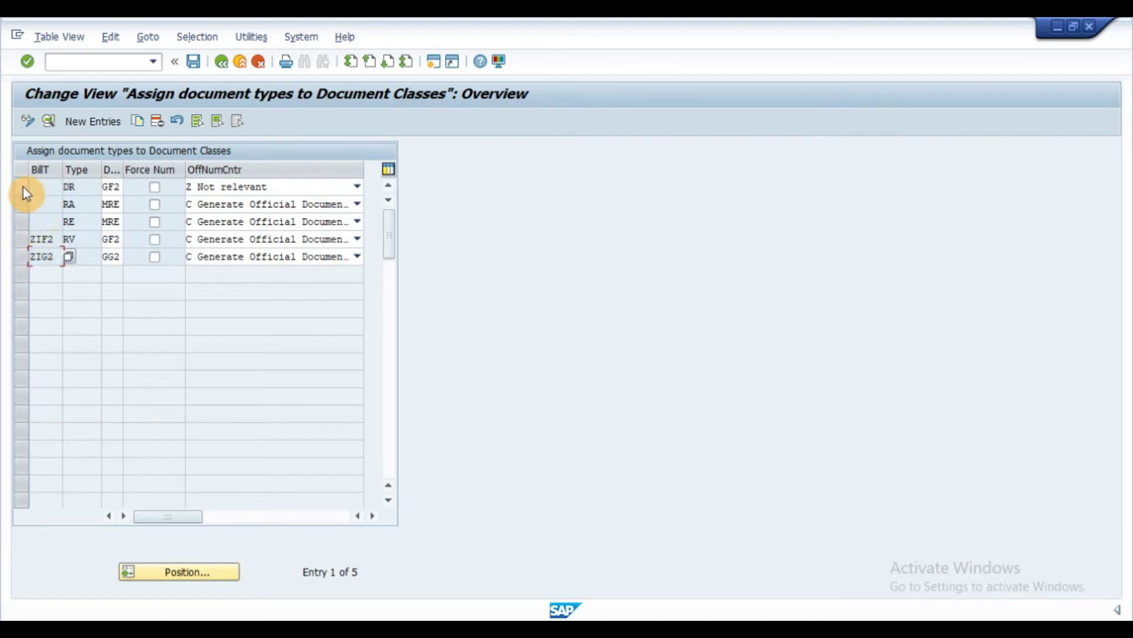
left_click(21, 232)
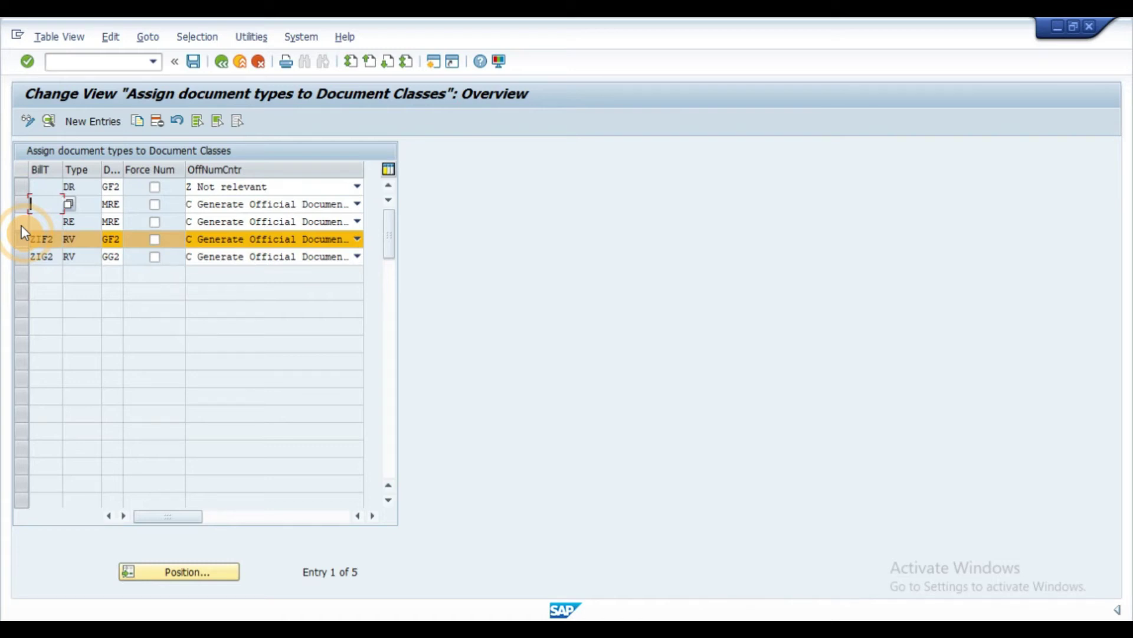
left_click(356, 186)
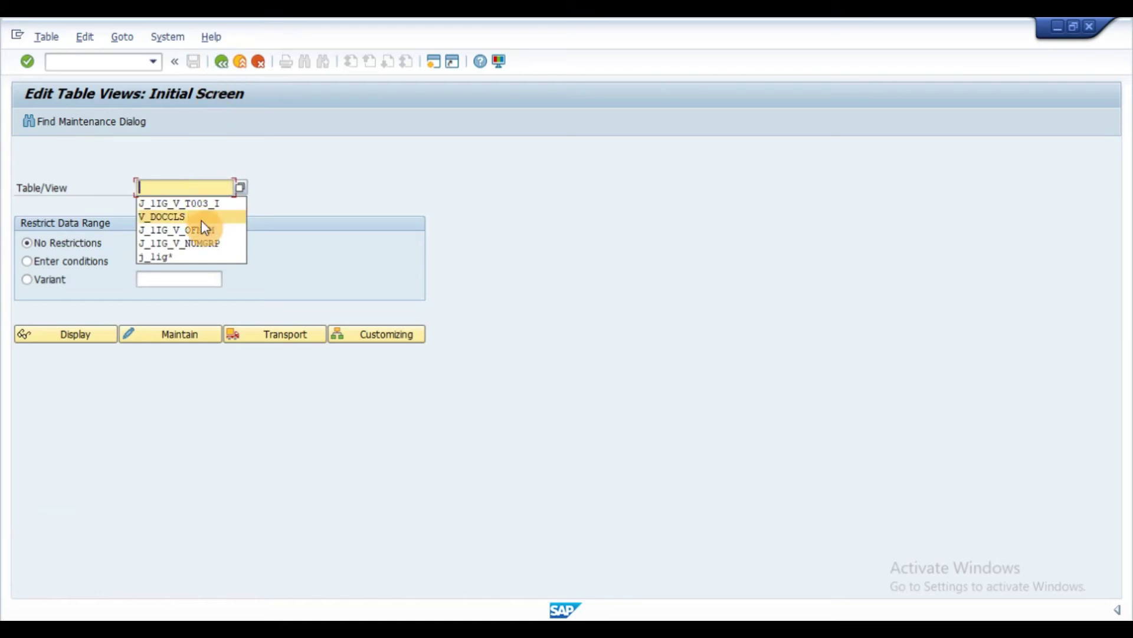
Step: Display view J_1IG_V_NUMGRP and select all six number groups (GF2000, GFIG20, GFIRE0, GG2000, MRA001, MRE001)
left_click(200, 244)
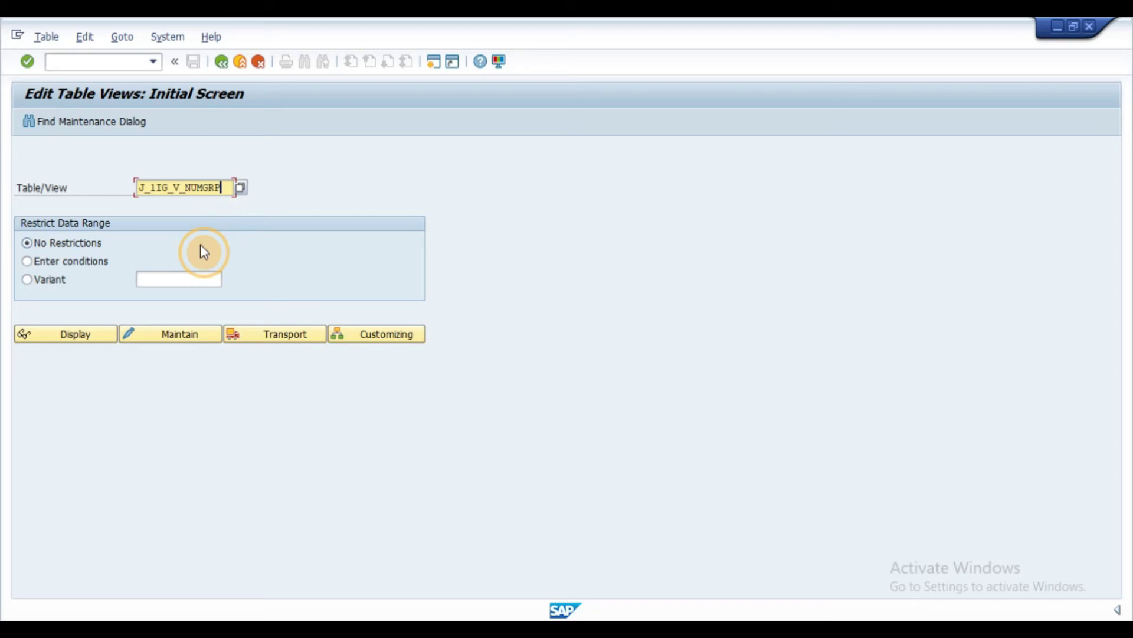
left_click(104, 338)
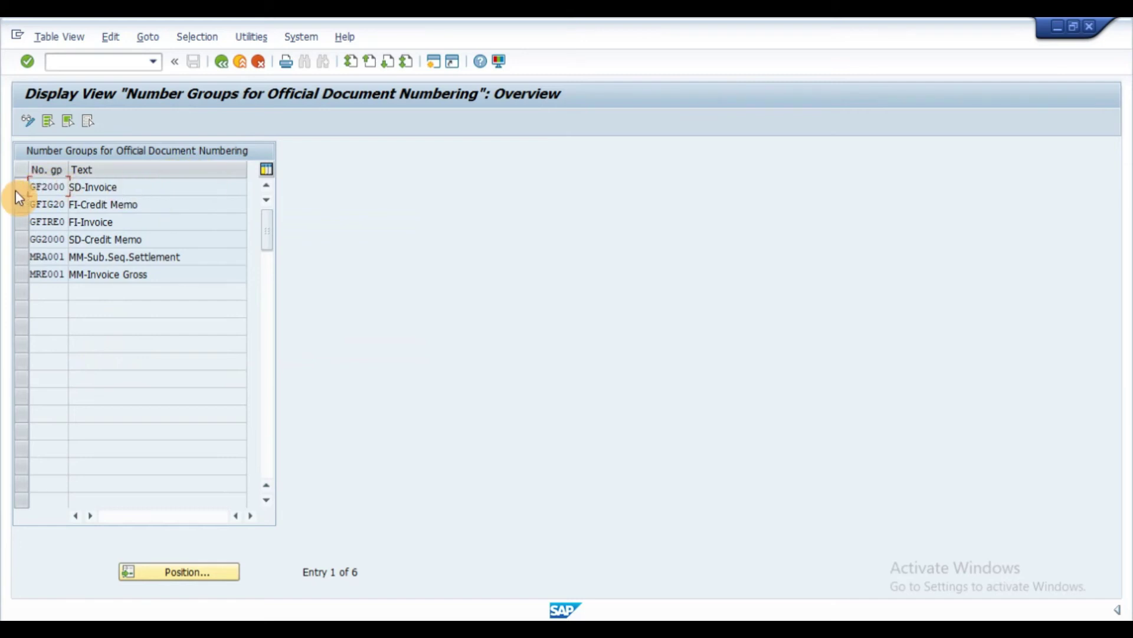
left_click_drag(19, 190, 17, 245)
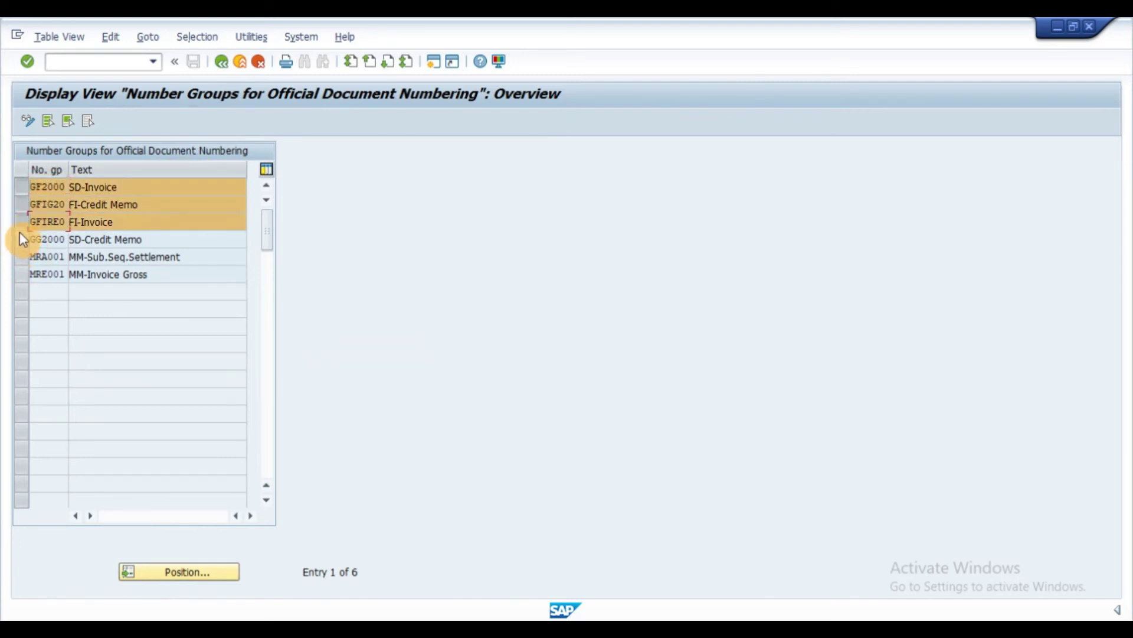
left_click(19, 259, "ctrl")
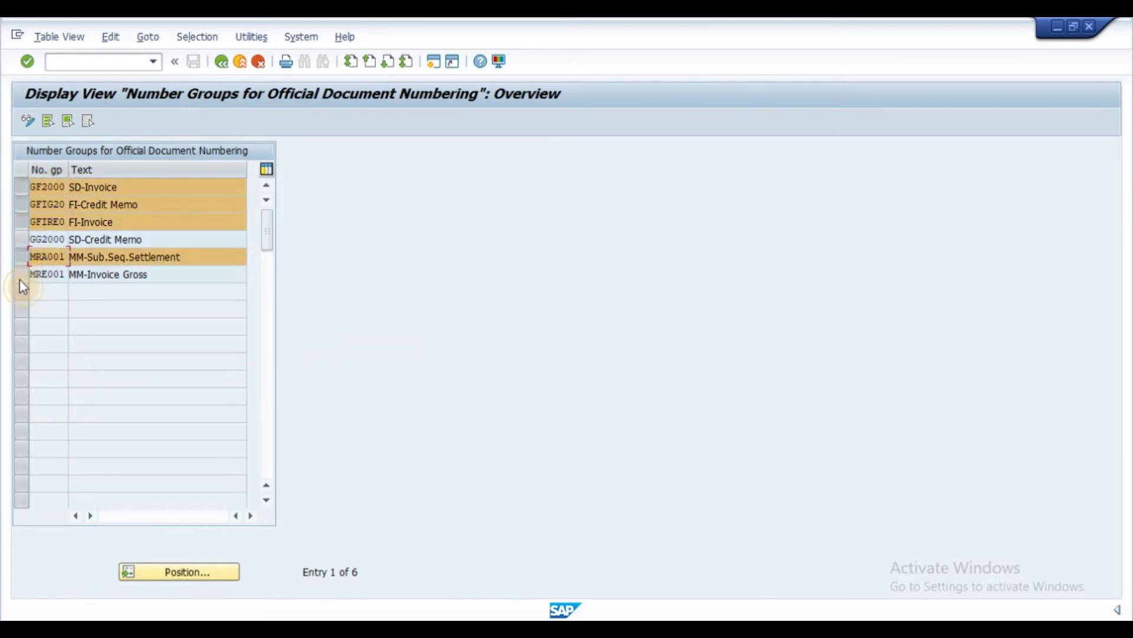
left_click(19, 245, "ctrl")
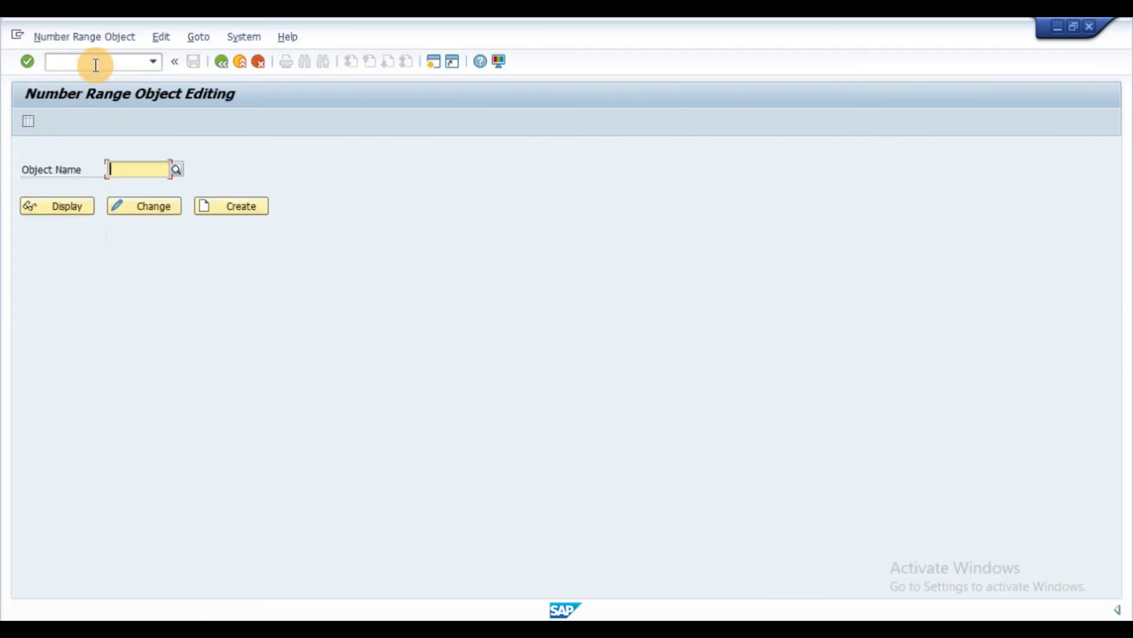
type("J")
key("Down")
key("Return")
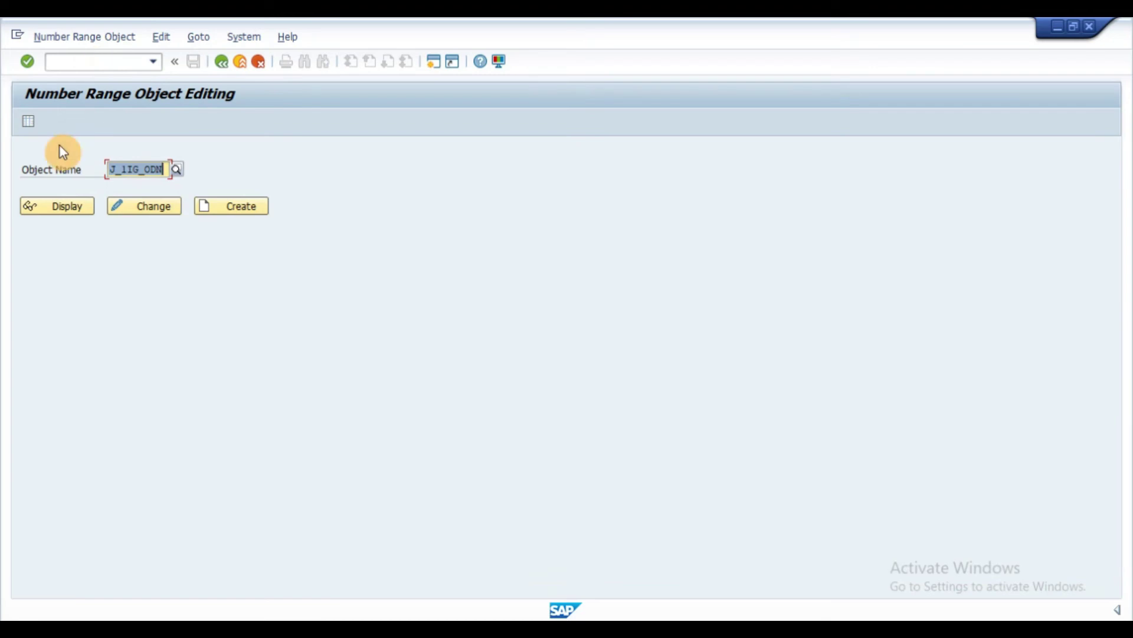
left_click(29, 121)
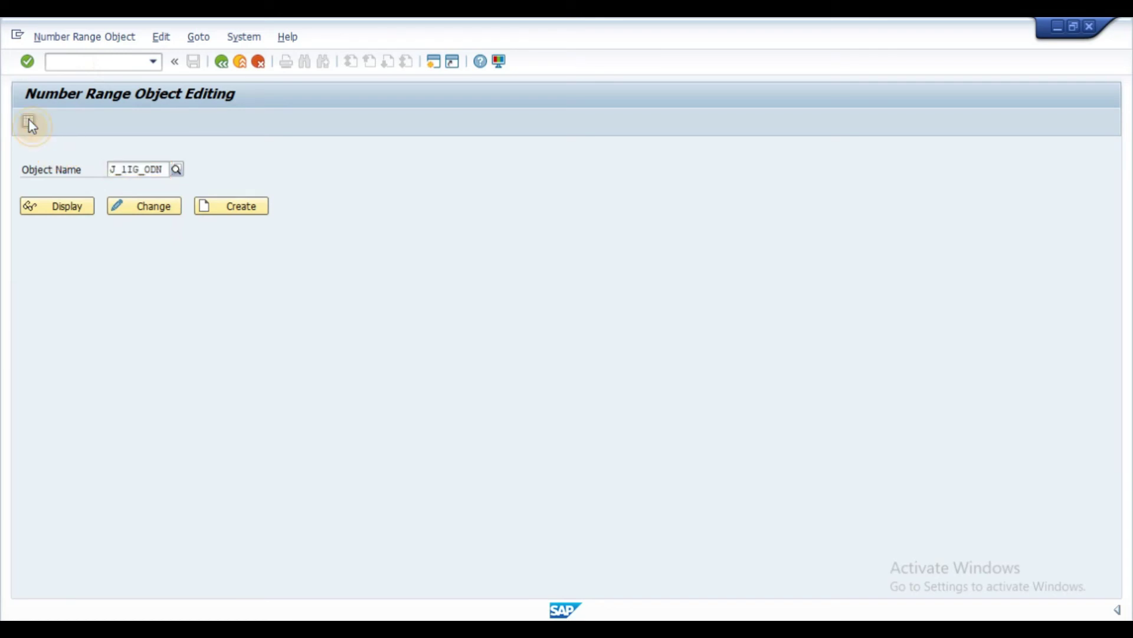
type("G")
key("Down")
key("Return")
left_click(157, 205)
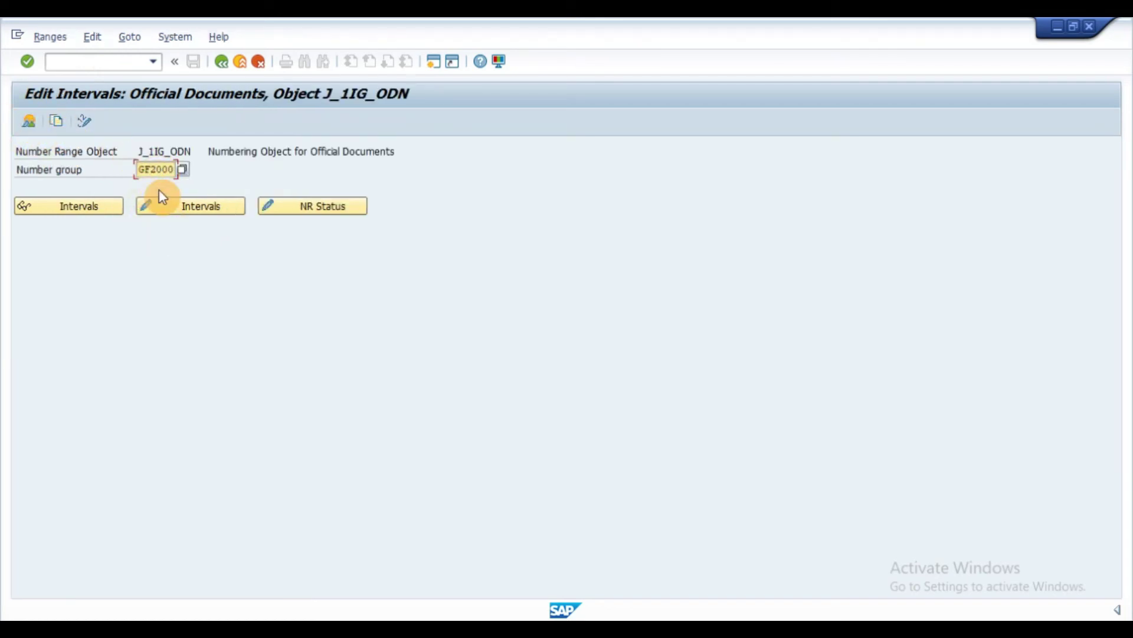
left_click(158, 197)
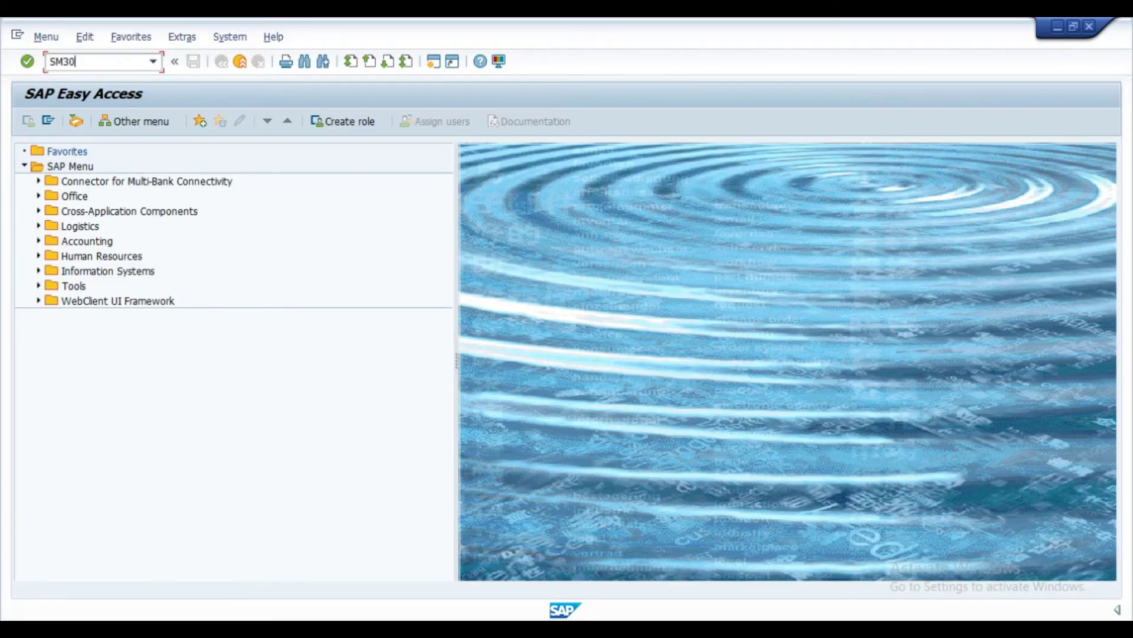
key("Return")
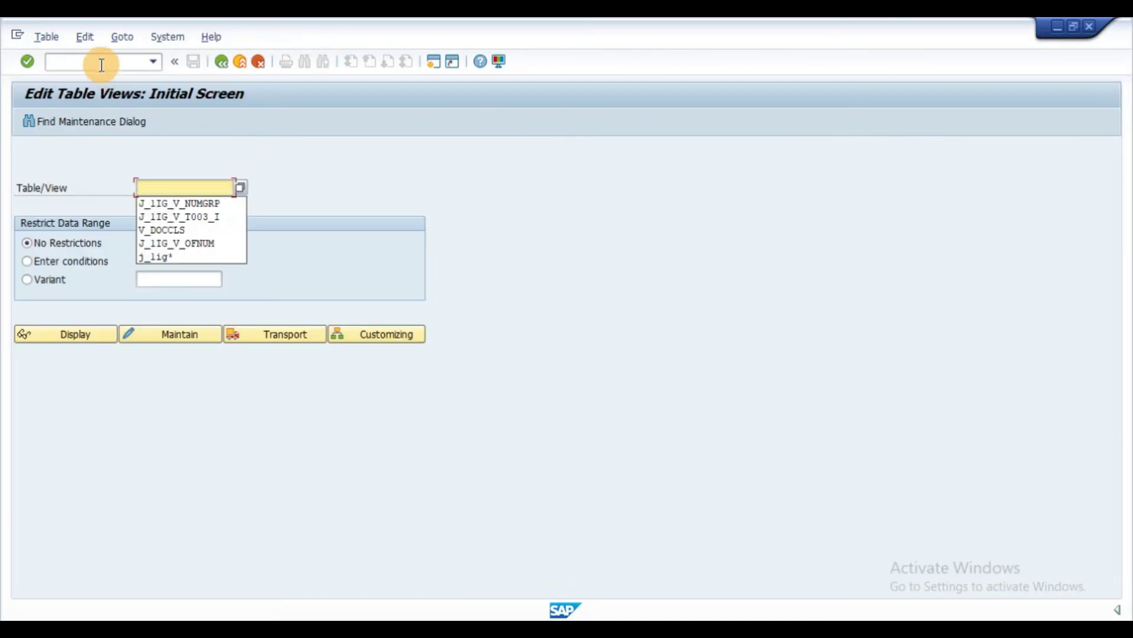
left_click(179, 248)
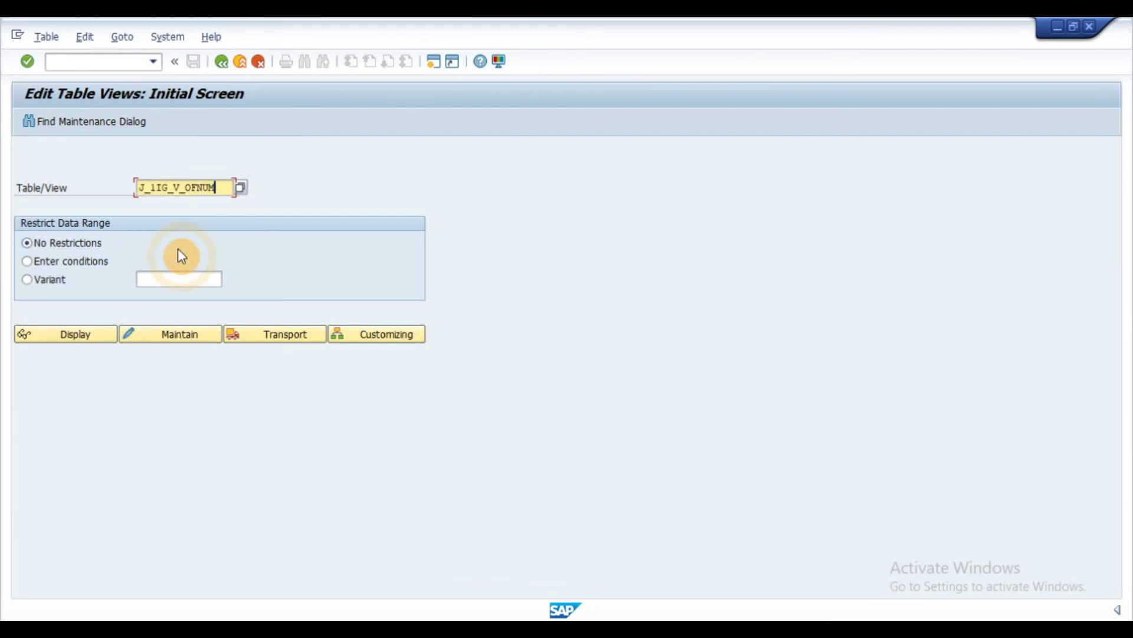
left_click(93, 332)
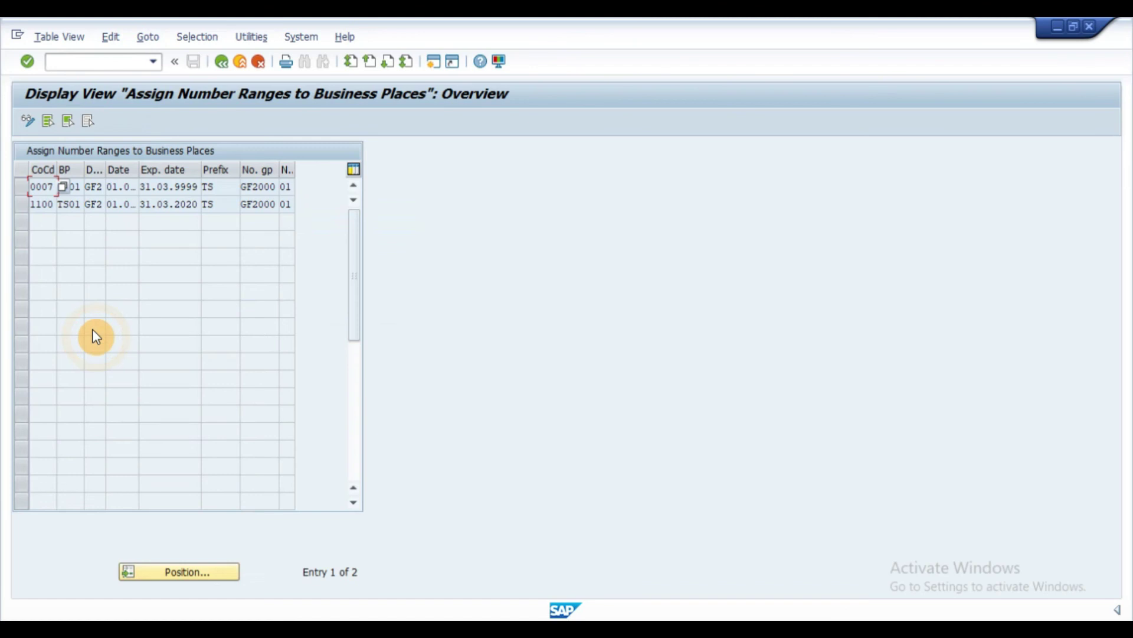
left_click(27, 119)
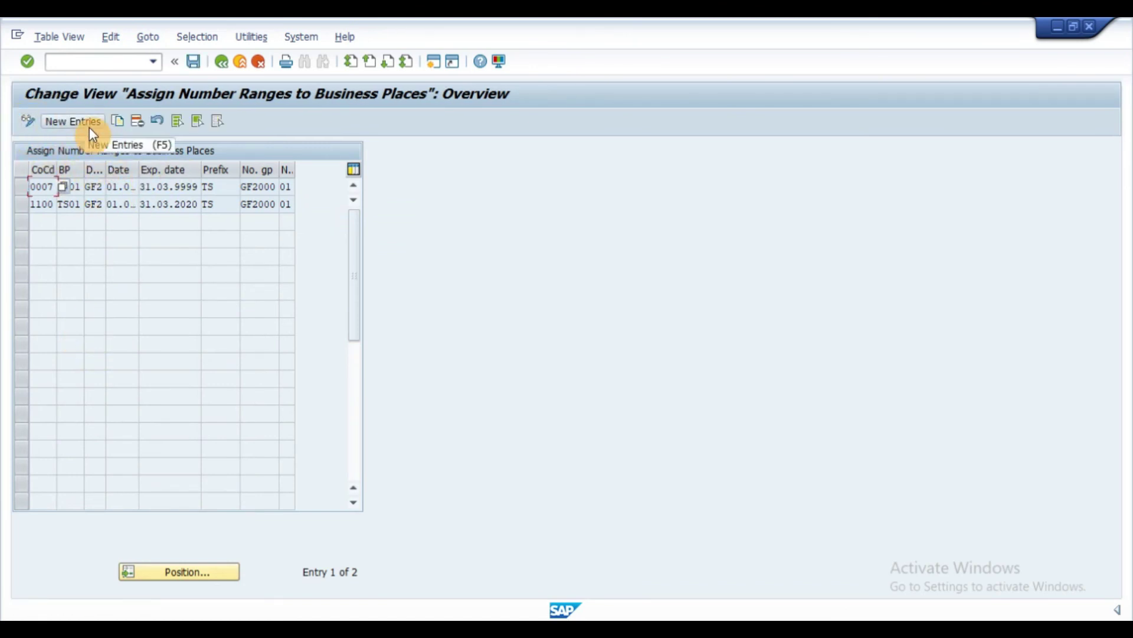
left_click(50, 186)
mouse_move(139, 162)
left_mouse_down()
mouse_move(162, 162)
mouse_move(139, 167)
left_mouse_up()
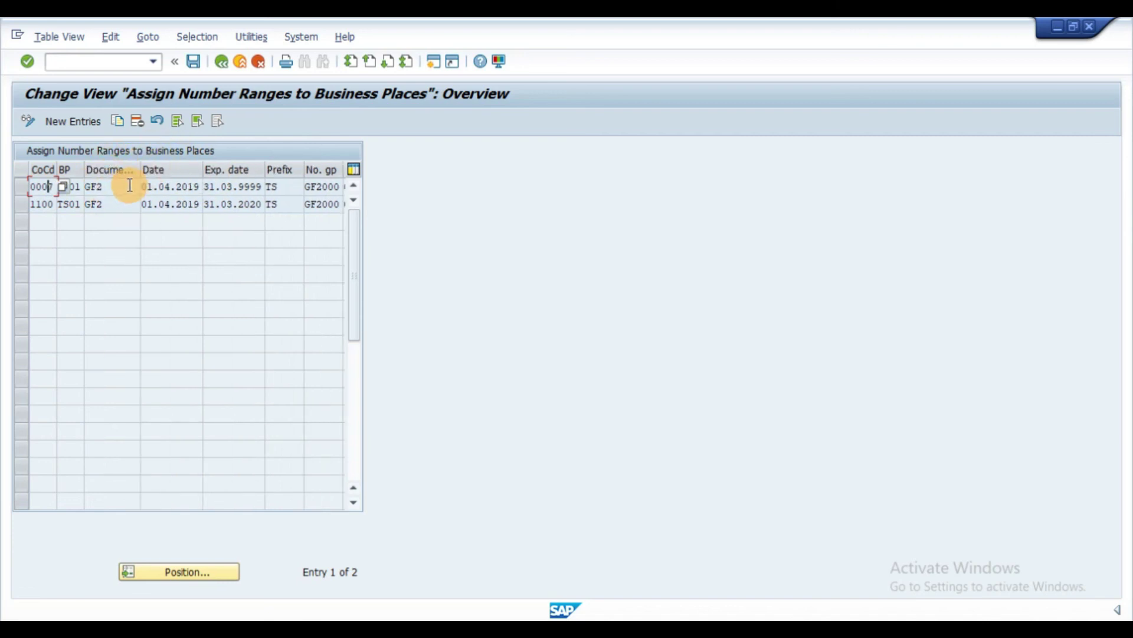
left_click(177, 185)
left_click(290, 185)
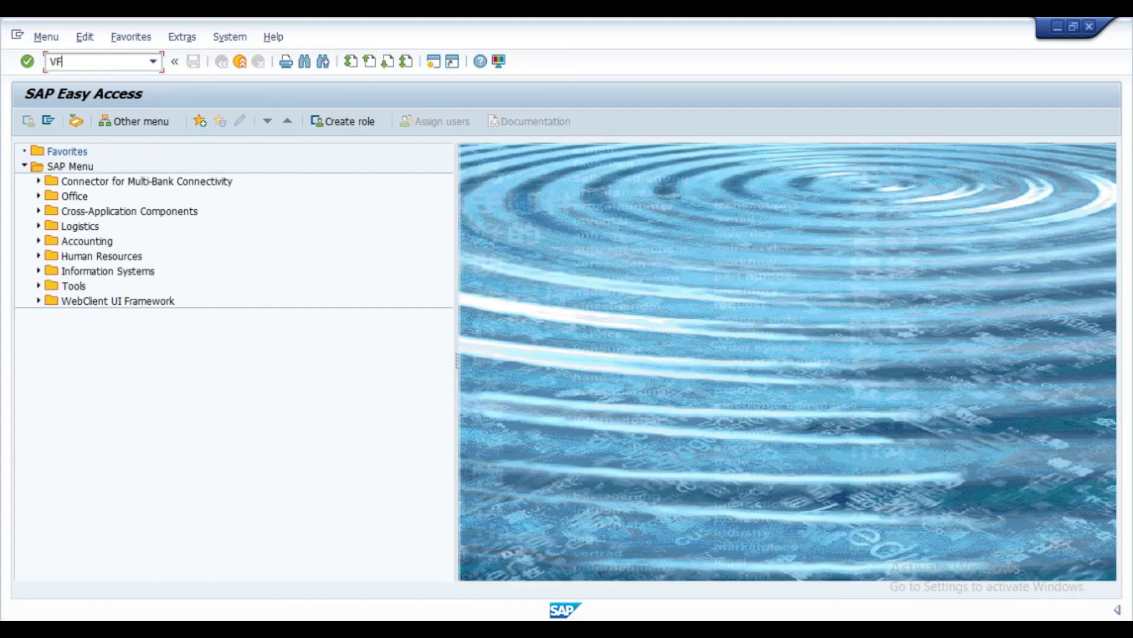
Step: In VF01, bill document 80000221 as a ZIF2 invoice, check its header and save it
key("Return")
left_click(103, 260)
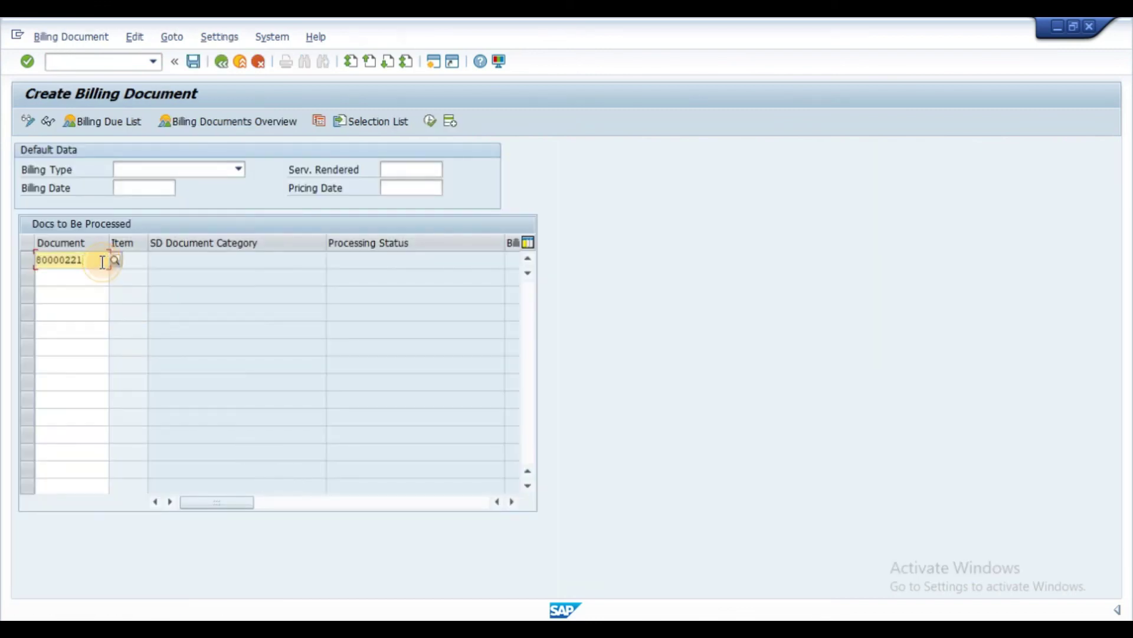
key("Return")
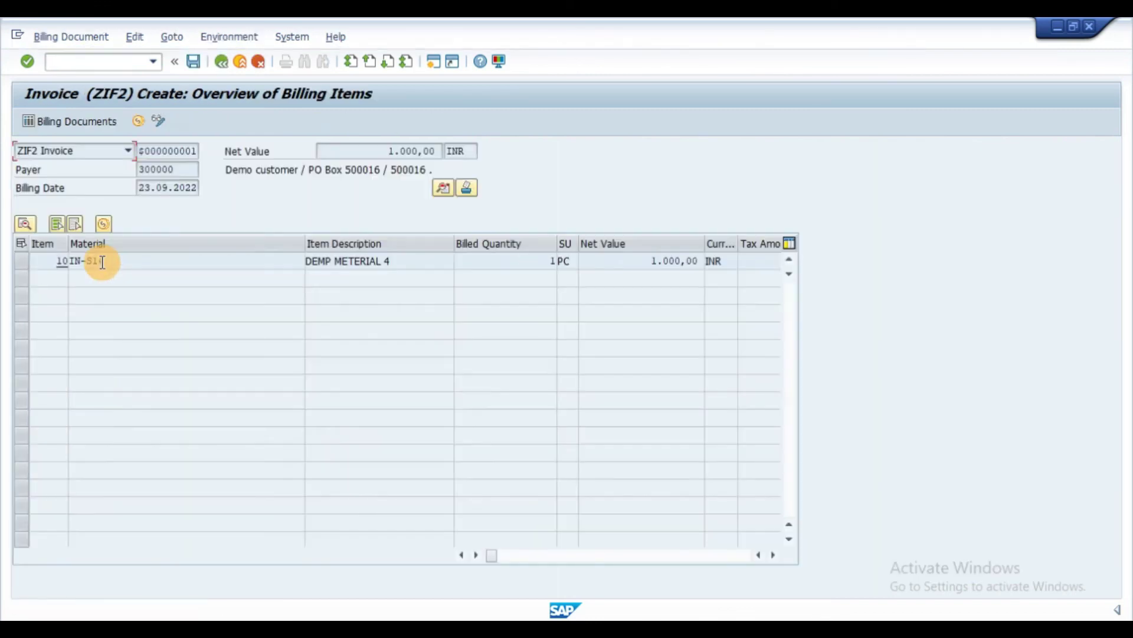
left_click(442, 187)
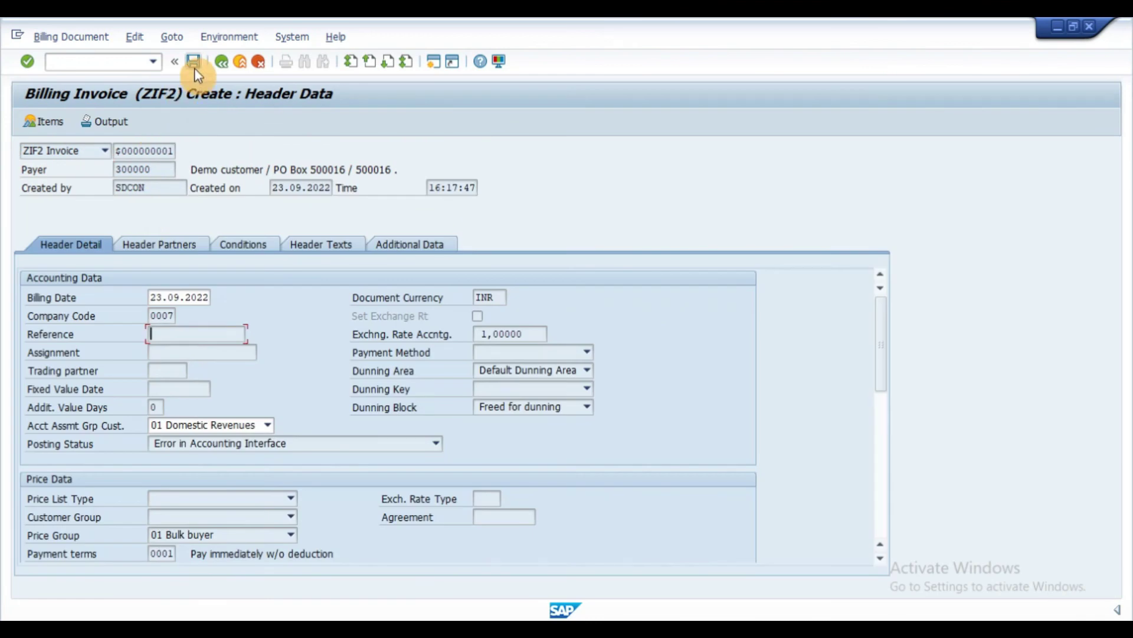
left_click(194, 69)
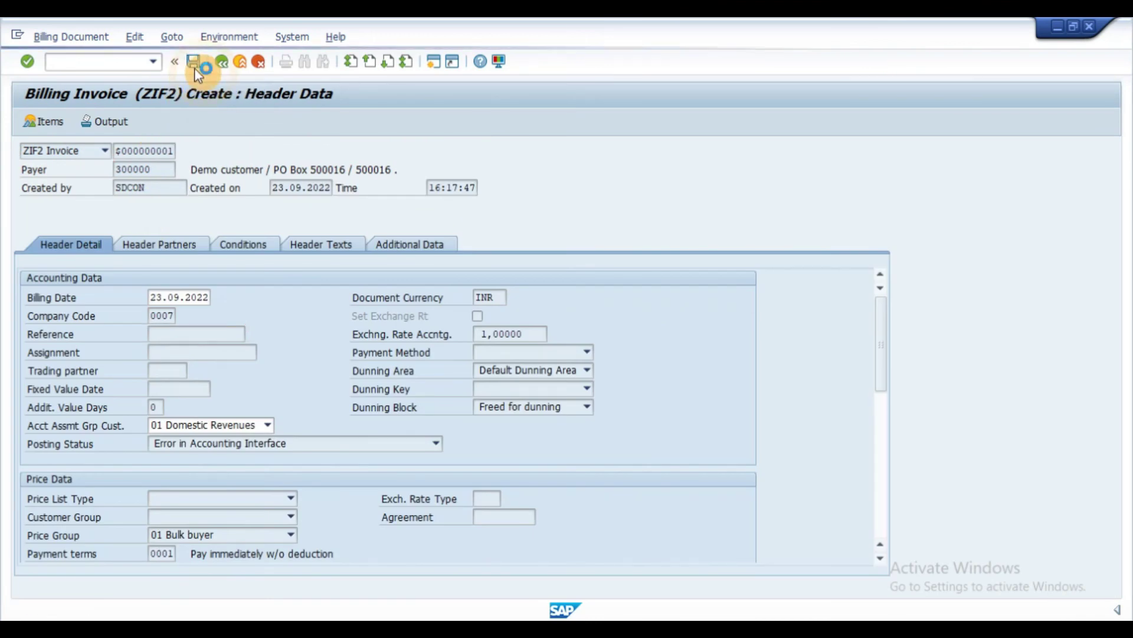
left_click(72, 36)
left_click(77, 90)
key("Return")
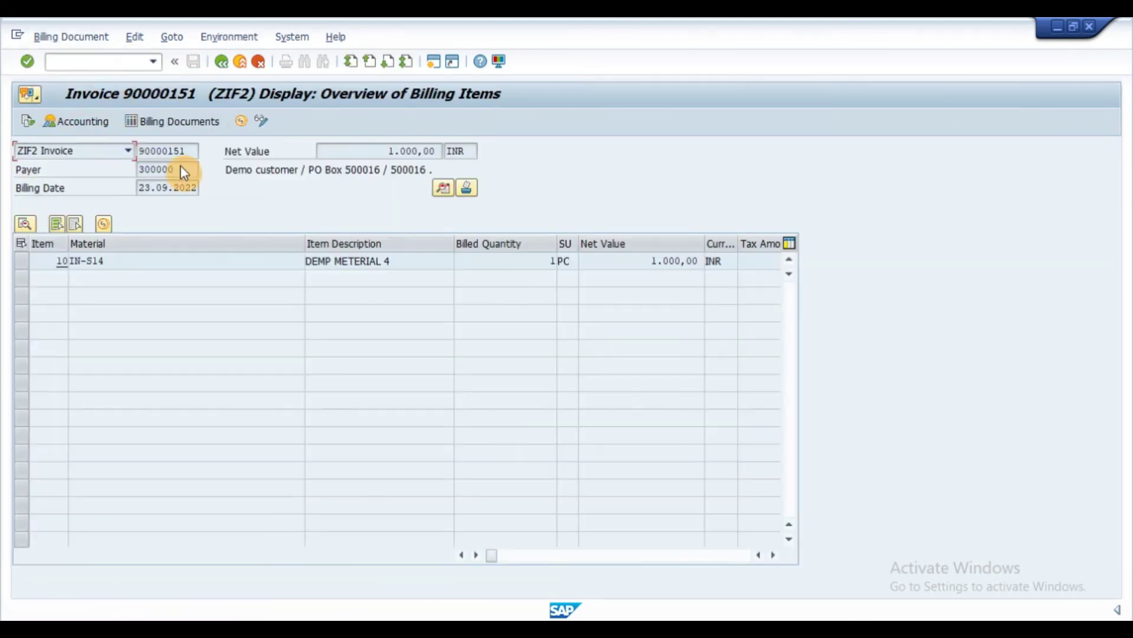
left_click(436, 190)
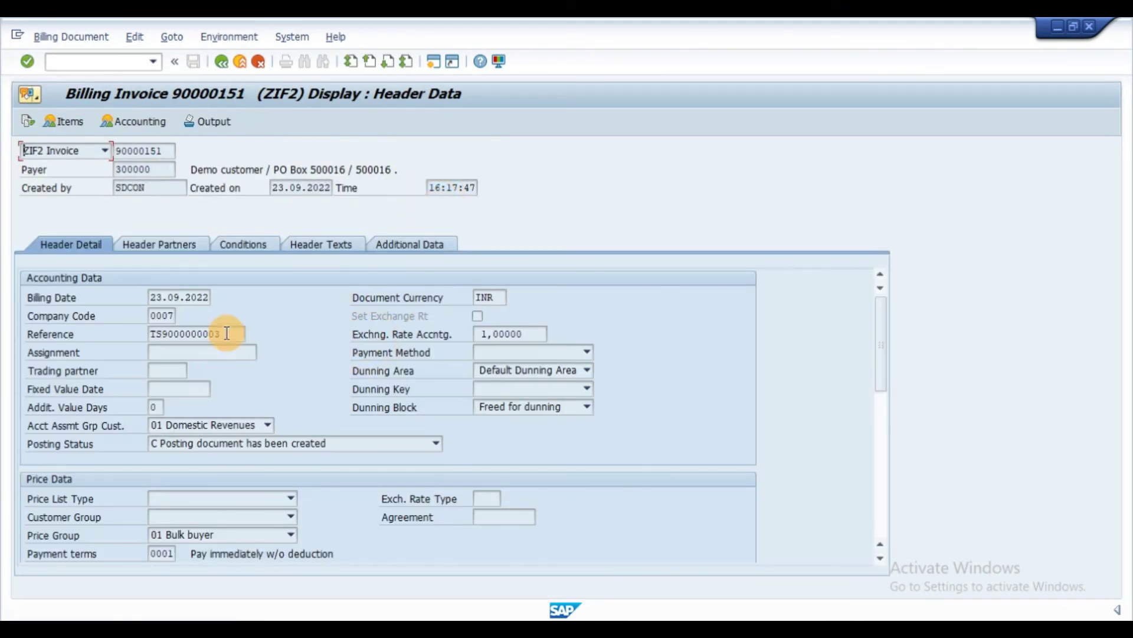
left_click_drag(232, 333, 150, 337)
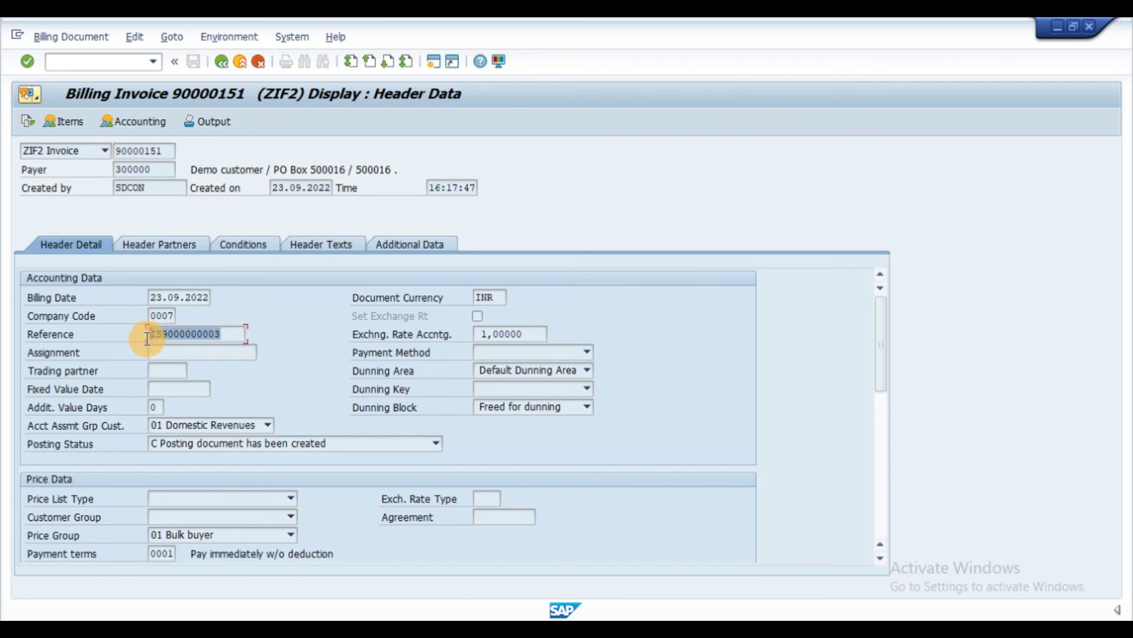
left_click(168, 333)
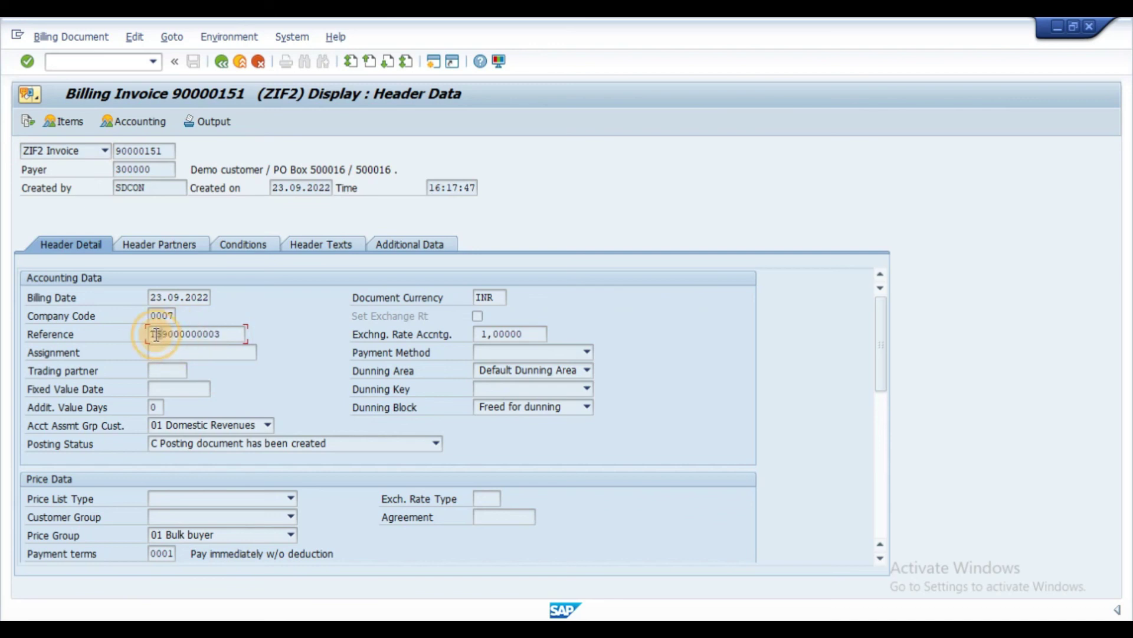